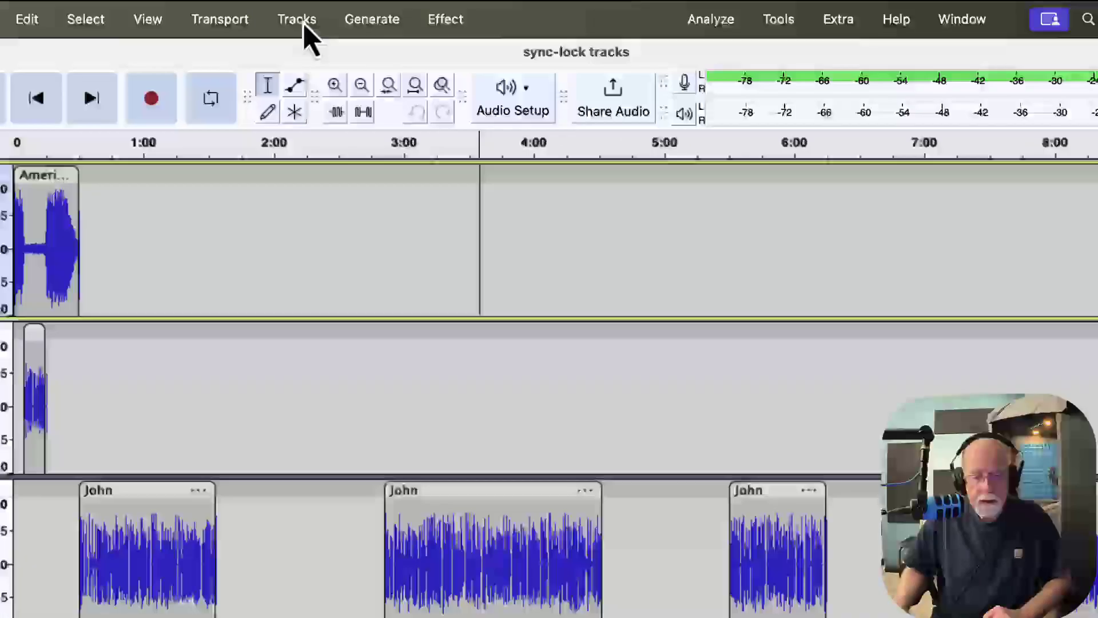
# - Turn on Keep tracks synchronized (Sync-Lock) from the Tracks menu
pyautogui.click(371, 12)
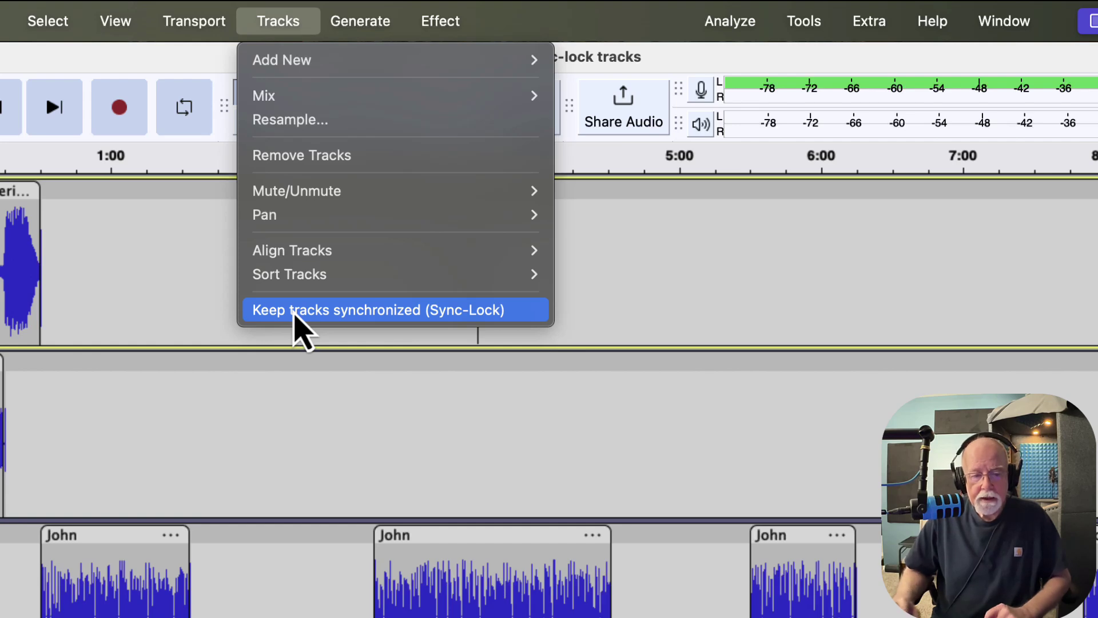
pyautogui.click(293, 313)
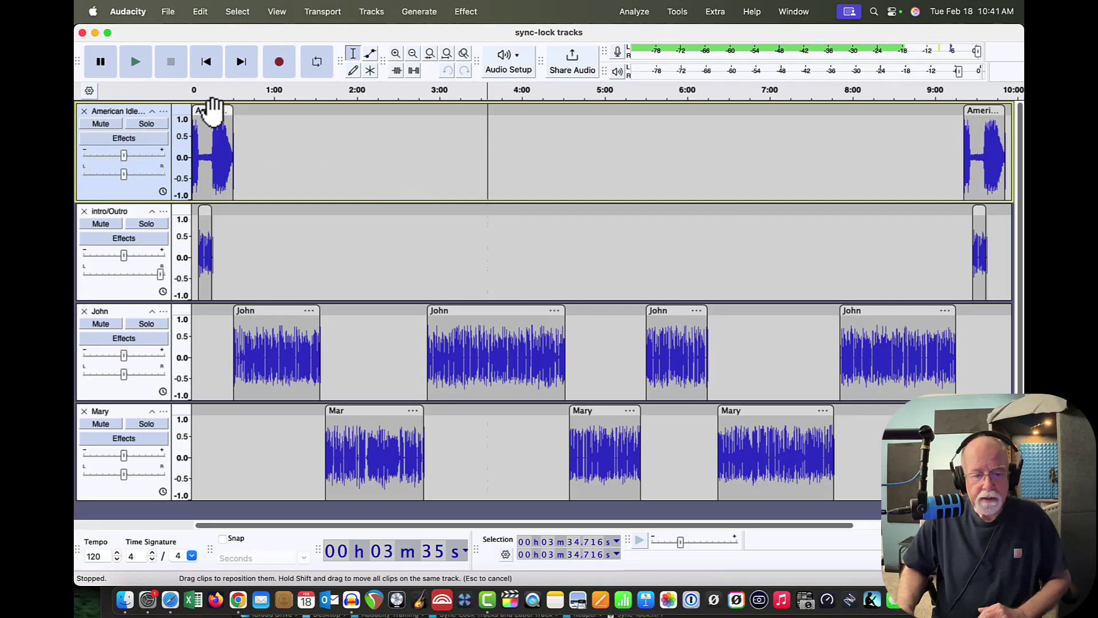
# - Drag the opening and closing music clips and John's third clip slightly later to test sync-lock
pyautogui.moveTo(209, 108)
pyautogui.mouseDown()
pyautogui.moveTo(252, 113)
pyautogui.moveTo(213, 118)
pyautogui.mouseUp()
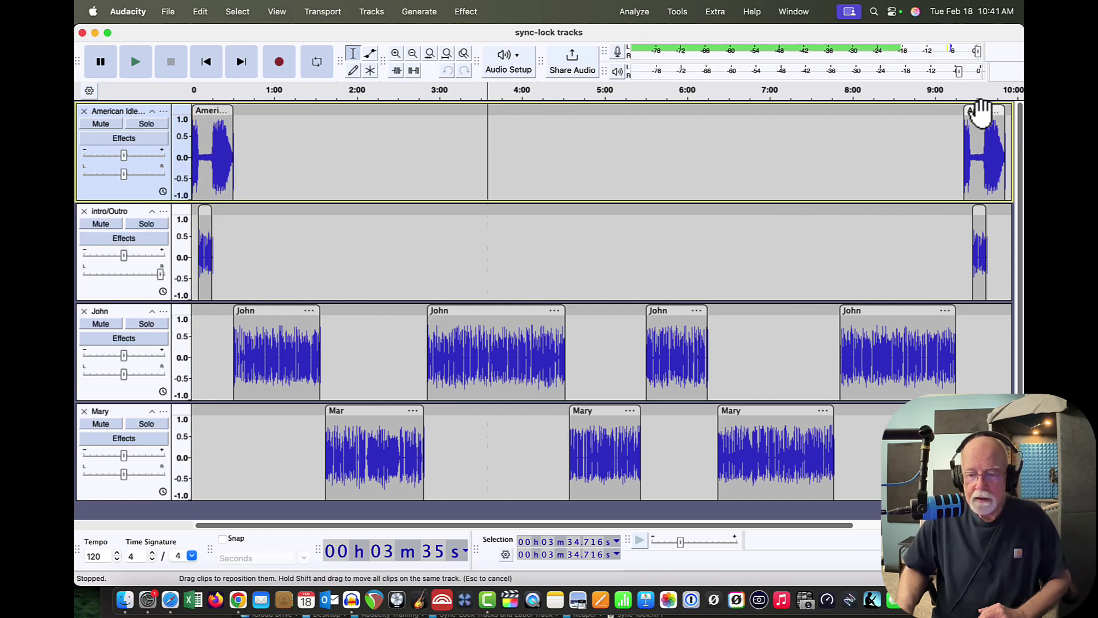
pyautogui.moveTo(979, 109); pyautogui.dragTo(984, 140)
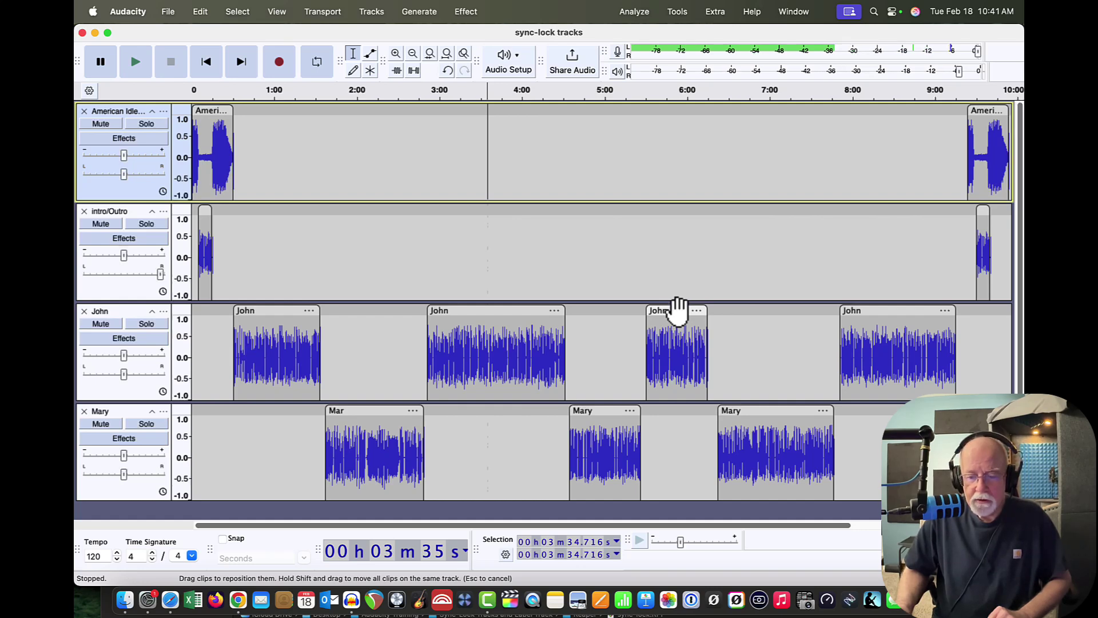
pyautogui.moveTo(676, 309)
pyautogui.mouseDown()
pyautogui.moveTo(773, 312)
pyautogui.moveTo(677, 324)
pyautogui.mouseUp()
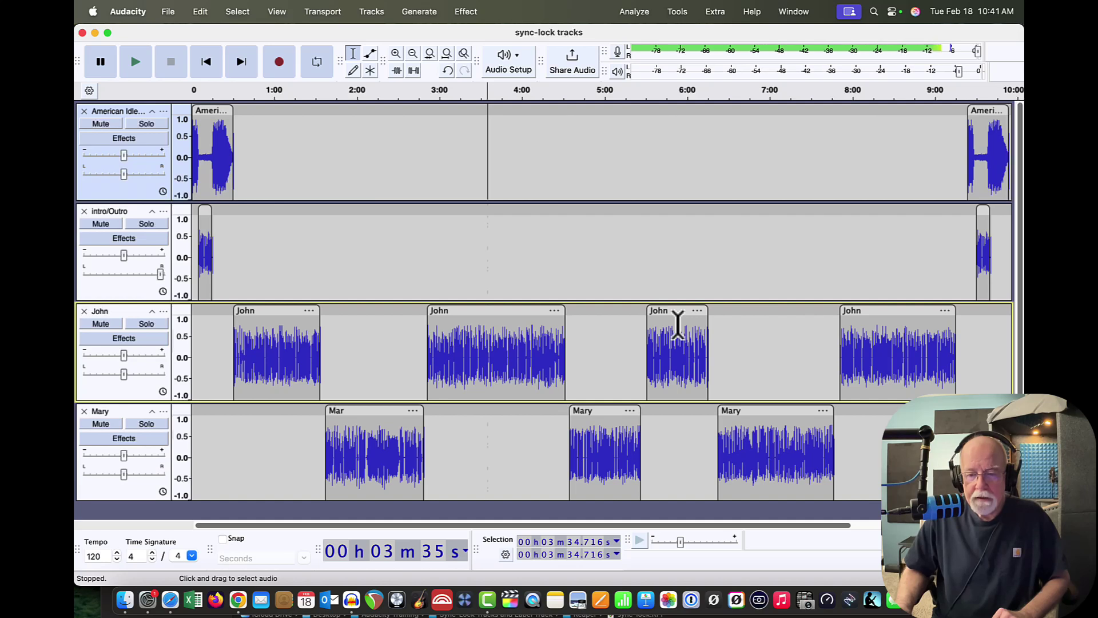
# - Select 5:18.876 to 7:04.406 on the top track, then drag Mary's first clip later
pyautogui.moveTo(630, 137); pyautogui.dragTo(775, 145)
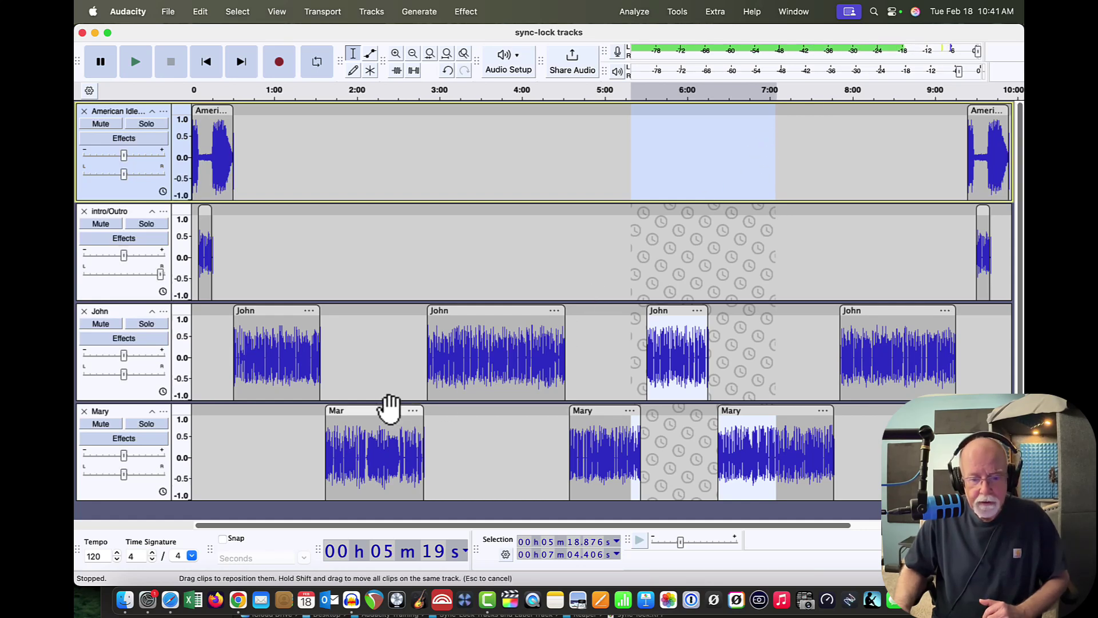
pyautogui.moveTo(386, 408)
pyautogui.mouseDown()
pyautogui.moveTo(480, 407)
pyautogui.moveTo(335, 414)
pyautogui.moveTo(387, 409)
pyautogui.mouseUp()
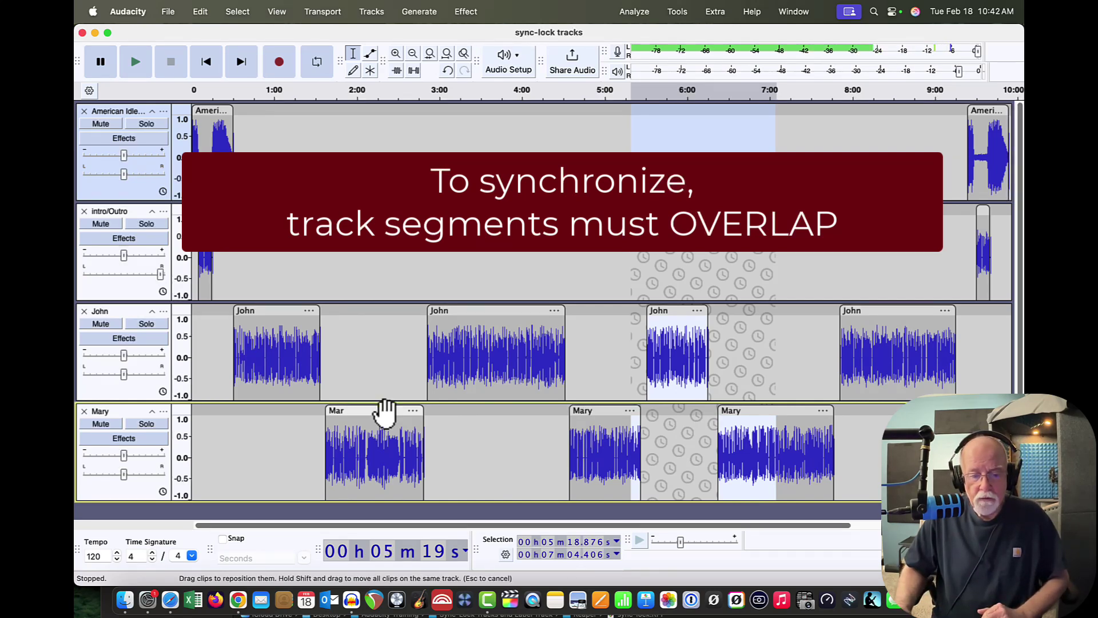
# - Snap Mary's first clip to the end of John's first clip, with John's clip starting near 0:28
pyautogui.moveTo(386, 410); pyautogui.dragTo(380, 410)
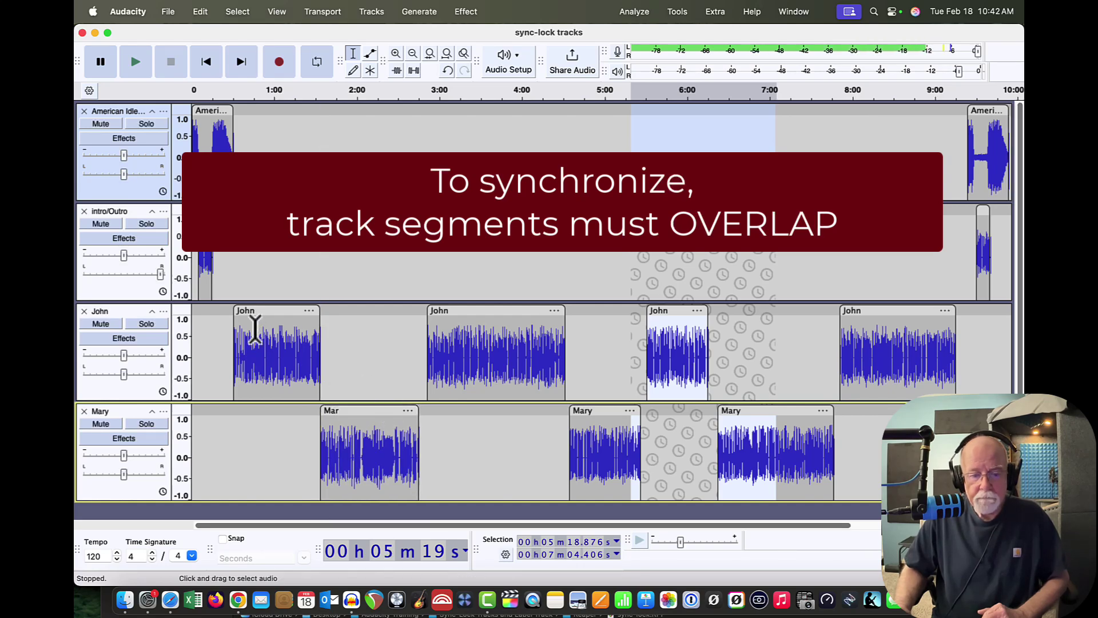
pyautogui.moveTo(263, 304); pyautogui.dragTo(279, 312)
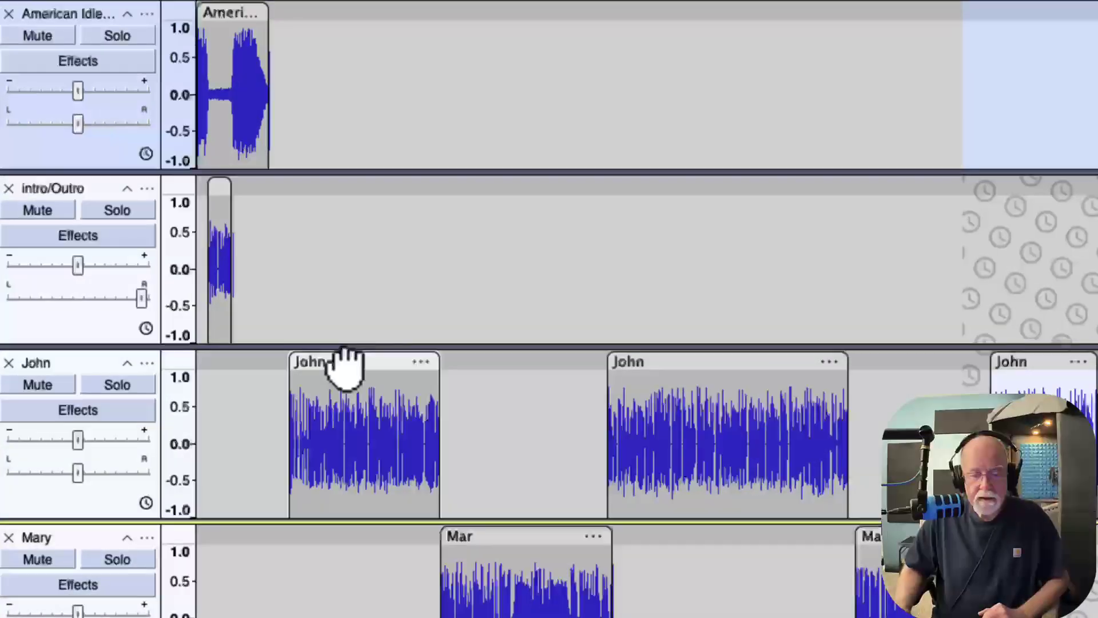
pyautogui.moveTo(322, 351)
pyautogui.mouseDown()
pyautogui.moveTo(343, 351)
pyautogui.moveTo(325, 352)
pyautogui.mouseUp()
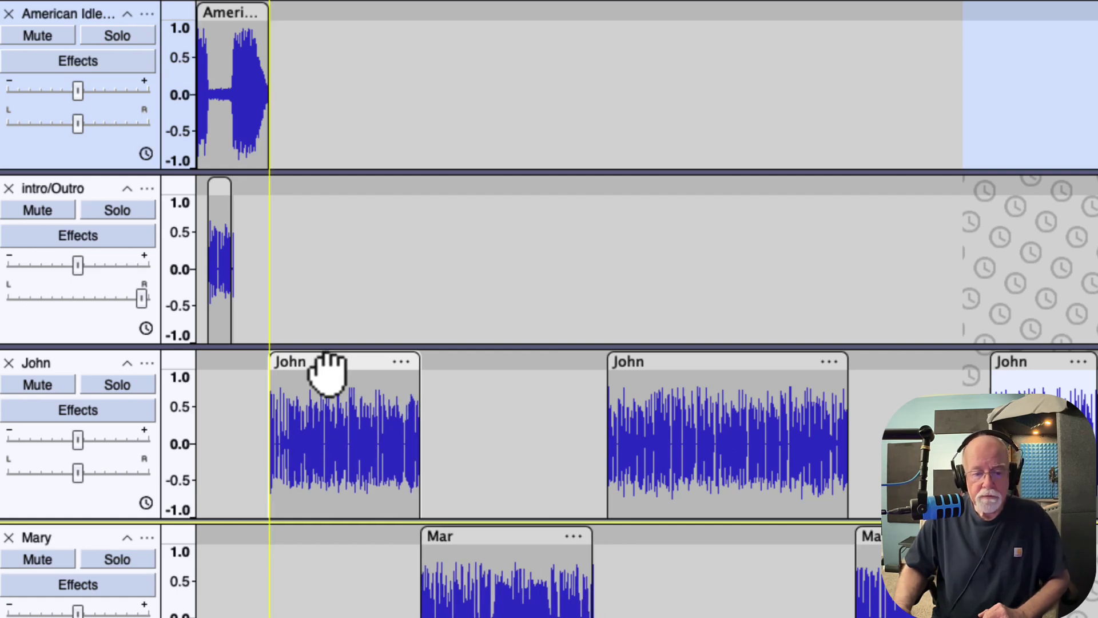
pyautogui.moveTo(325, 352)
pyautogui.mouseDown()
pyautogui.moveTo(343, 363)
pyautogui.moveTo(335, 359)
pyautogui.mouseUp()
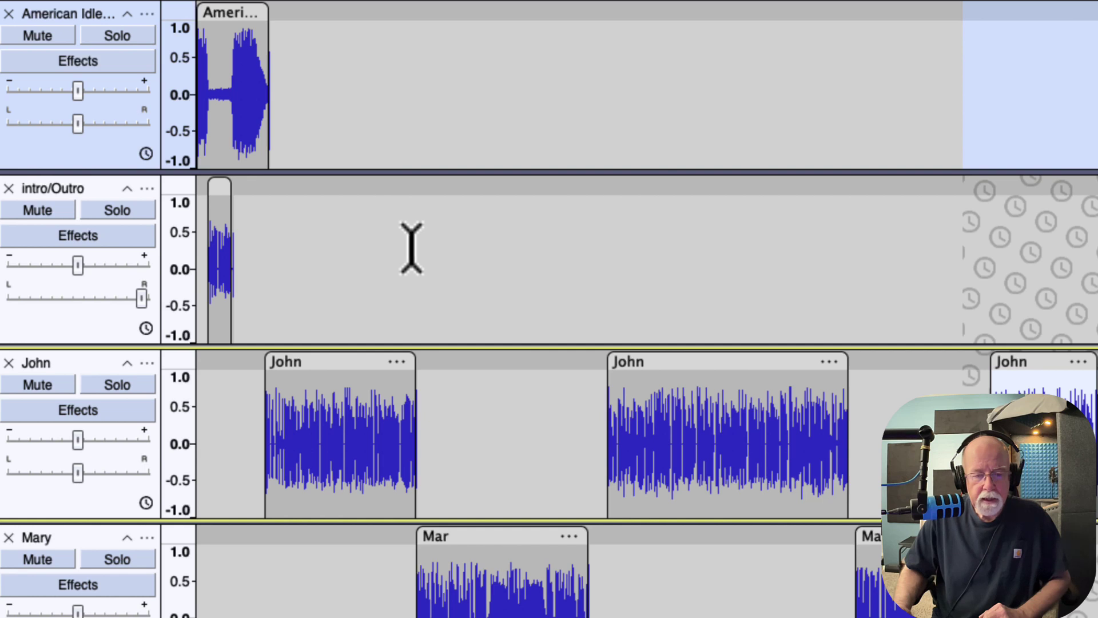
pyautogui.moveTo(347, 360)
pyautogui.mouseDown()
pyautogui.moveTo(411, 368)
pyautogui.moveTo(348, 371)
pyautogui.mouseUp()
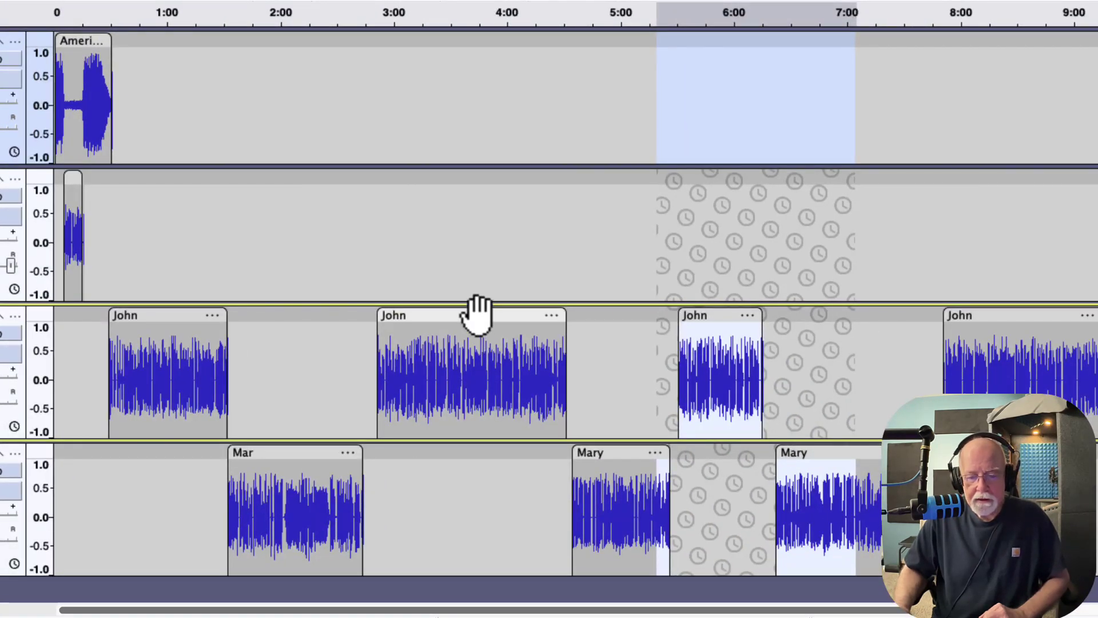
# - Pull John's and Mary's second, third and last clips slightly earlier on their tracks
pyautogui.moveTo(477, 311)
pyautogui.mouseDown()
pyautogui.moveTo(448, 318)
pyautogui.moveTo(459, 315)
pyautogui.mouseUp()
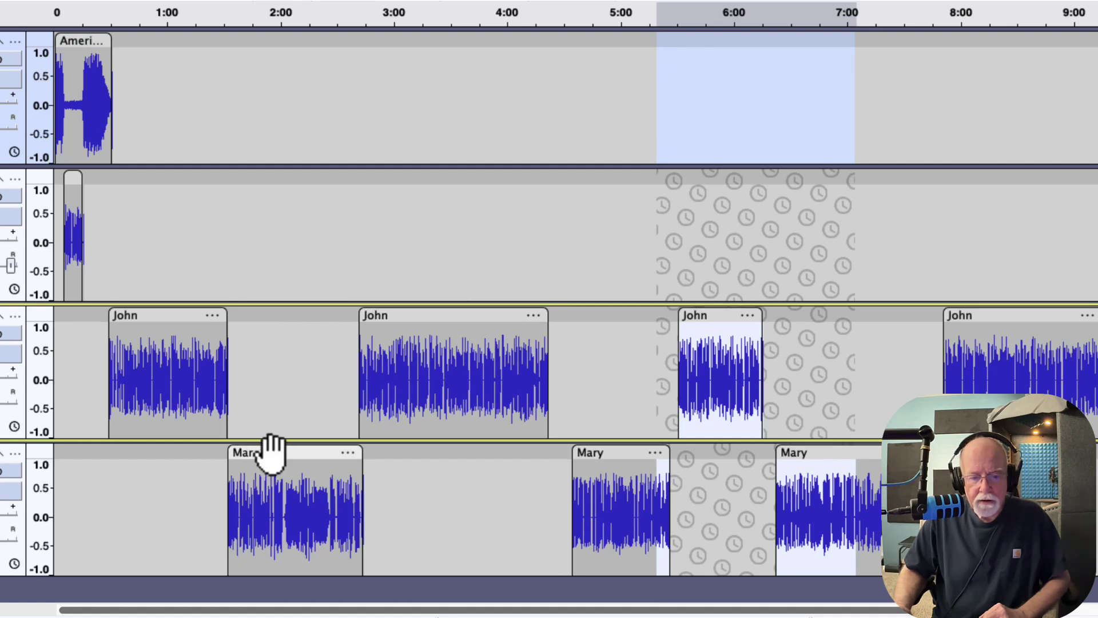
pyautogui.moveTo(274, 454)
pyautogui.mouseDown()
pyautogui.moveTo(291, 453)
pyautogui.moveTo(275, 451)
pyautogui.mouseUp()
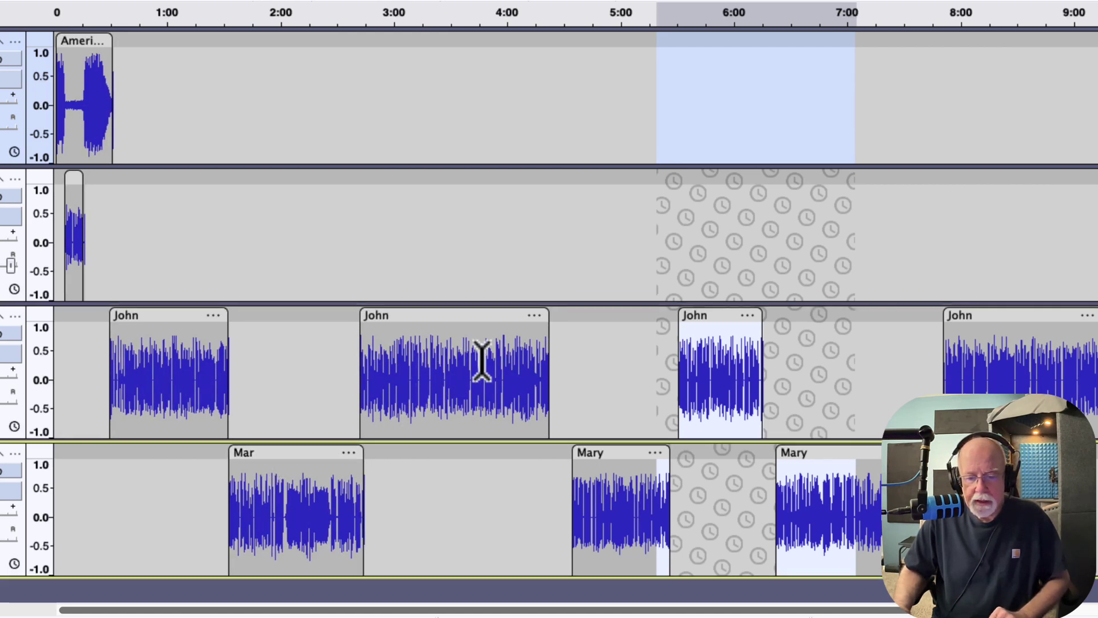
pyautogui.moveTo(595, 453)
pyautogui.mouseDown()
pyautogui.moveTo(566, 451)
pyautogui.moveTo(583, 446)
pyautogui.mouseUp()
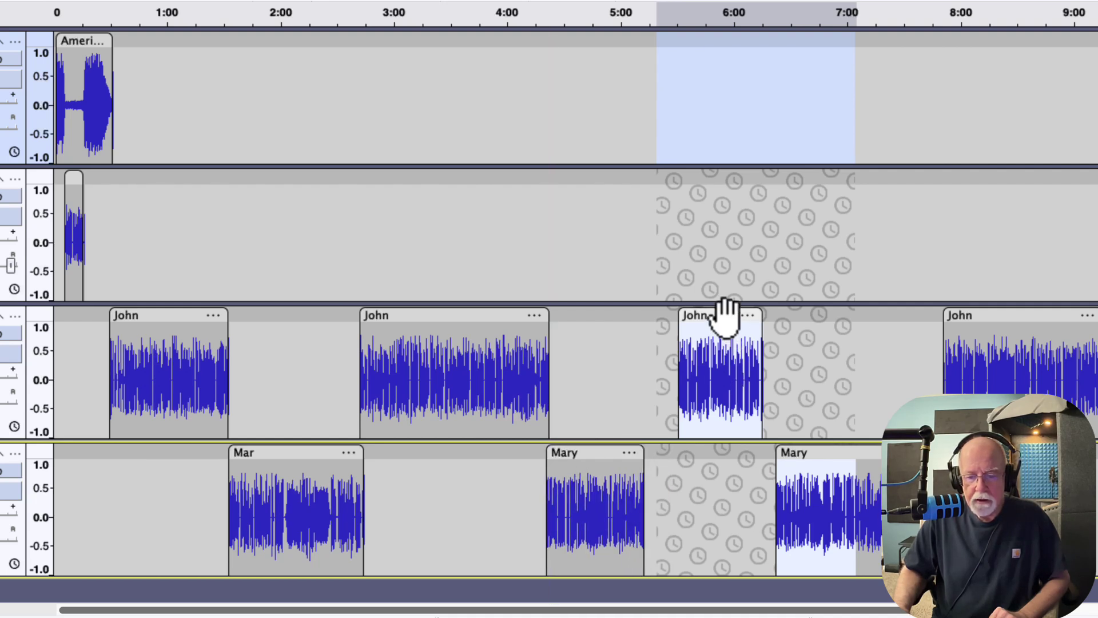
pyautogui.moveTo(725, 311); pyautogui.dragTo(689, 327)
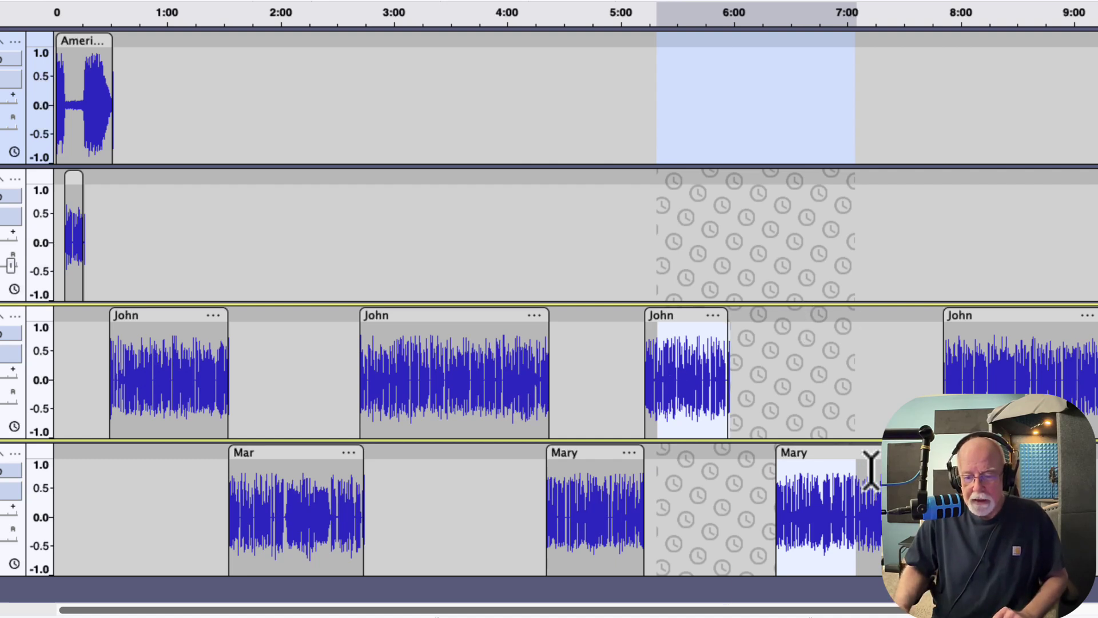
pyautogui.moveTo(866, 451); pyautogui.dragTo(808, 458)
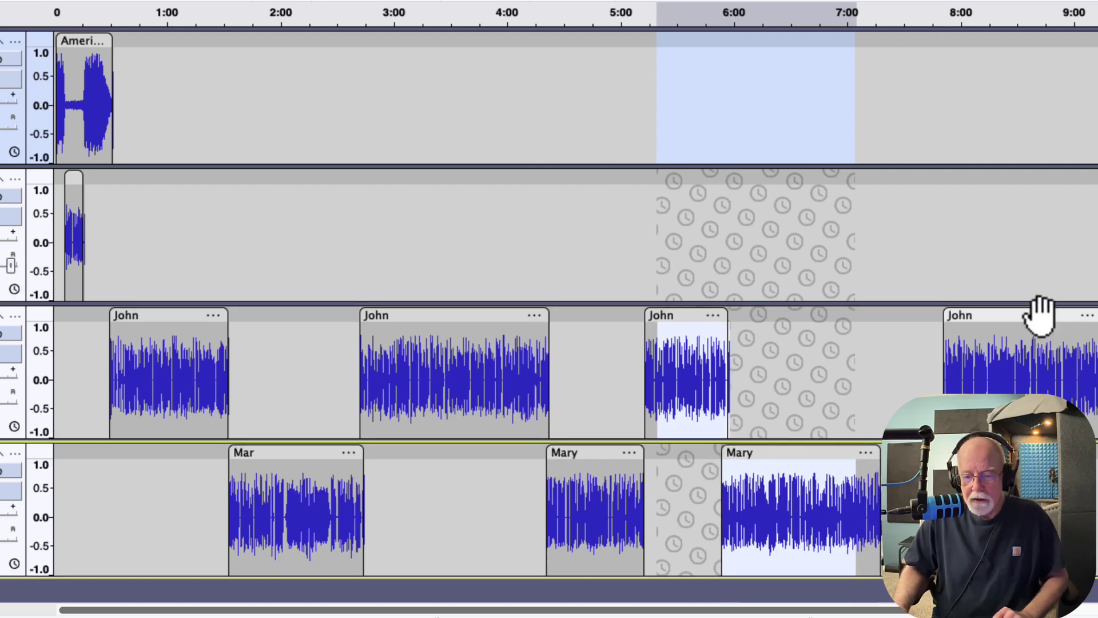
pyautogui.moveTo(1041, 314); pyautogui.dragTo(840, 421)
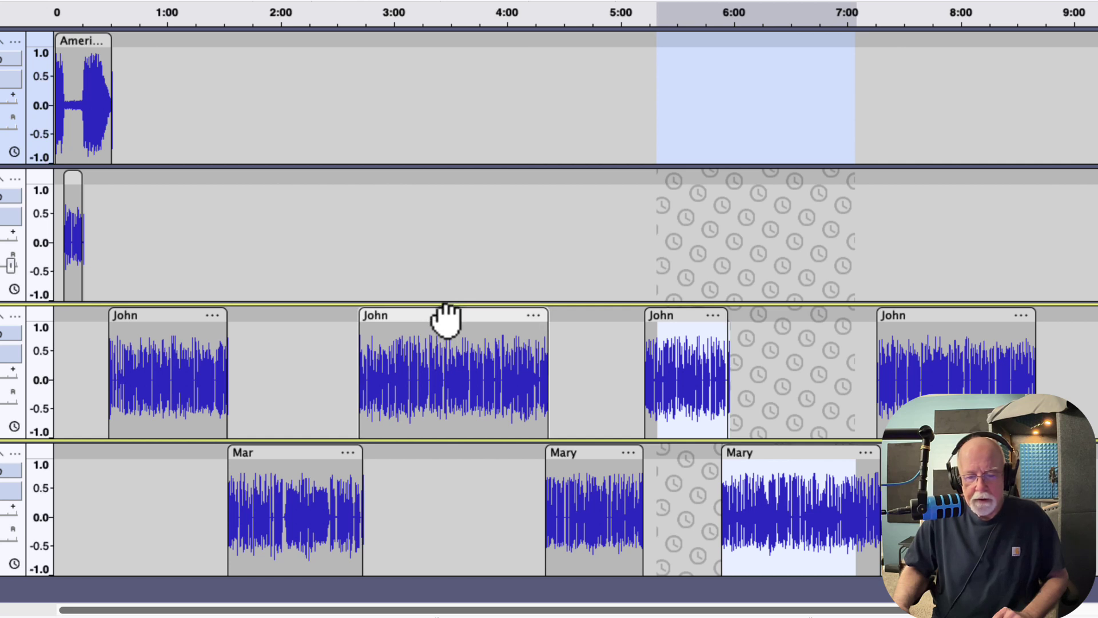
# - Shift John's second, third and first clips later, carrying the synced Mary clips along
pyautogui.moveTo(449, 318)
pyautogui.mouseDown()
pyautogui.moveTo(483, 319)
pyautogui.moveTo(445, 323)
pyautogui.mouseUp()
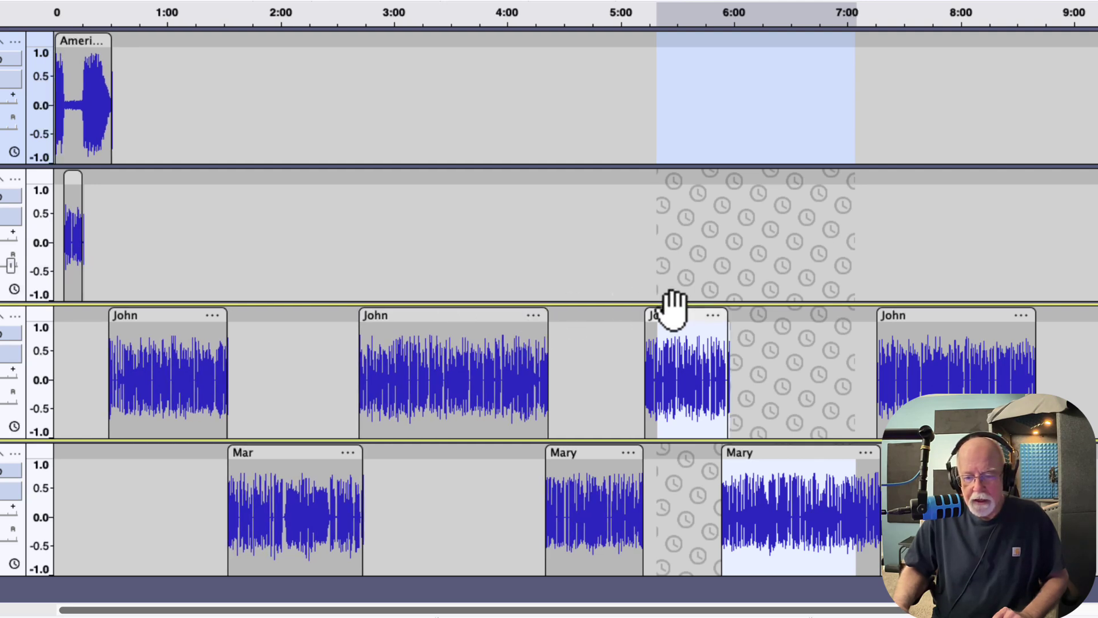
pyautogui.moveTo(673, 312)
pyautogui.mouseDown()
pyautogui.moveTo(683, 313)
pyautogui.moveTo(668, 312)
pyautogui.mouseUp()
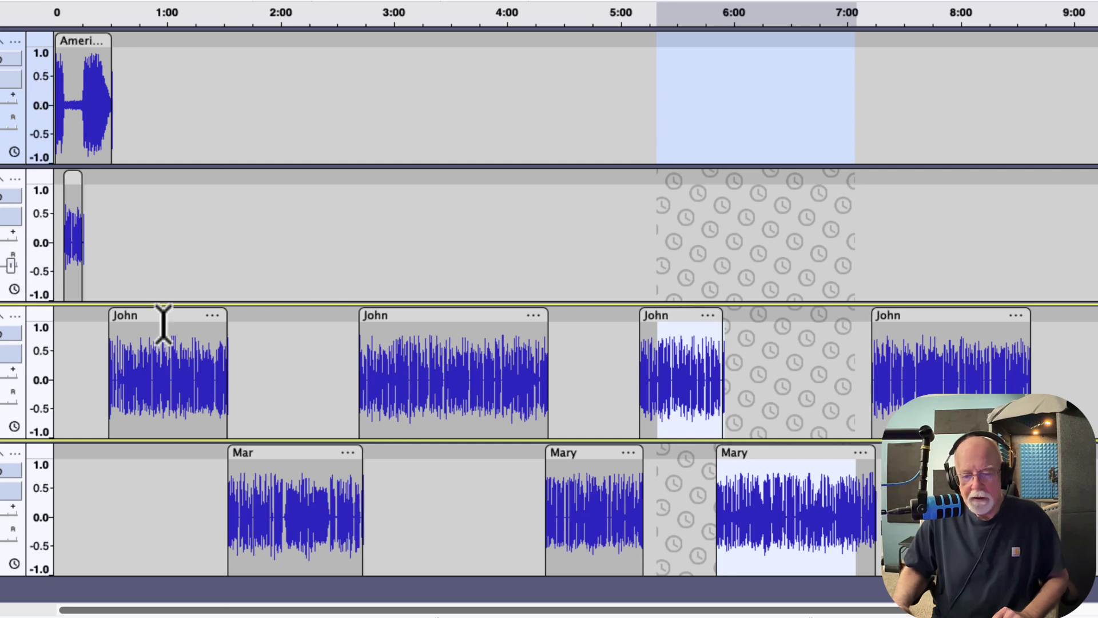
pyautogui.moveTo(164, 314); pyautogui.dragTo(167, 345)
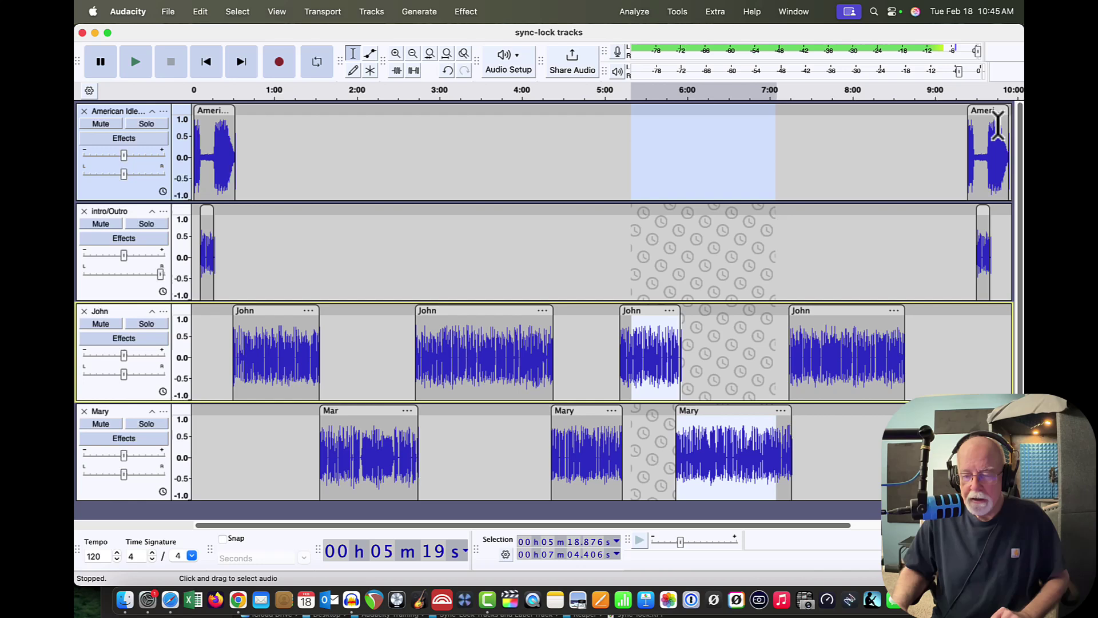
# - Pull the outro music clip earlier toward 8:40 and clear the selection, leaving a play point at 3:56
pyautogui.moveTo(990, 109); pyautogui.dragTo(920, 125)
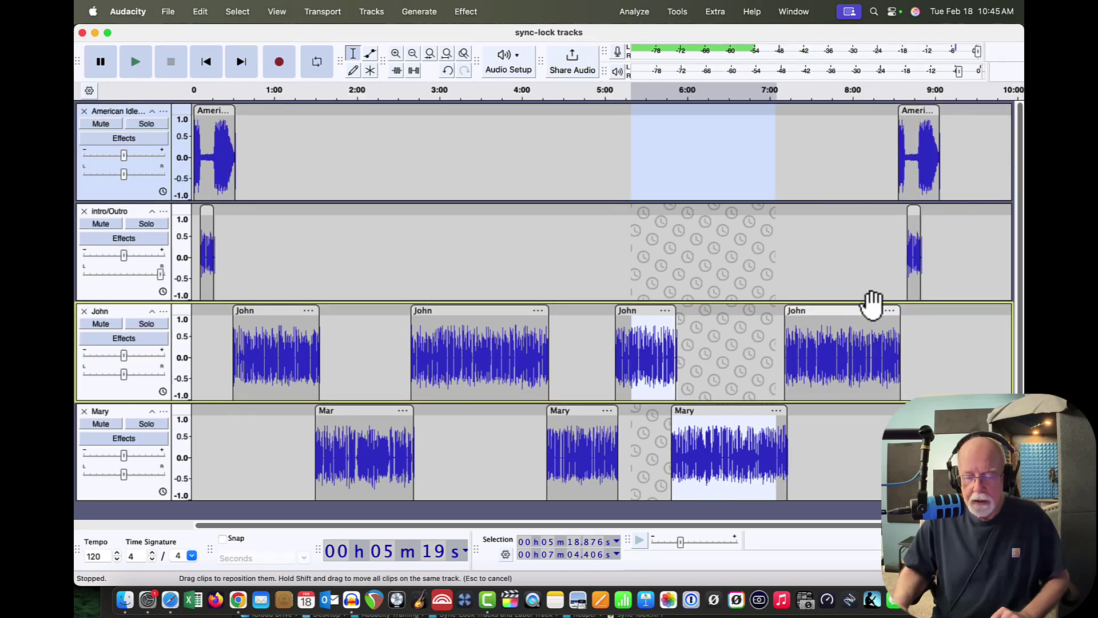
pyautogui.moveTo(846, 313)
pyautogui.mouseDown()
pyautogui.moveTo(902, 318)
pyautogui.moveTo(845, 319)
pyautogui.mouseUp()
pyautogui.rightClick(848, 321)
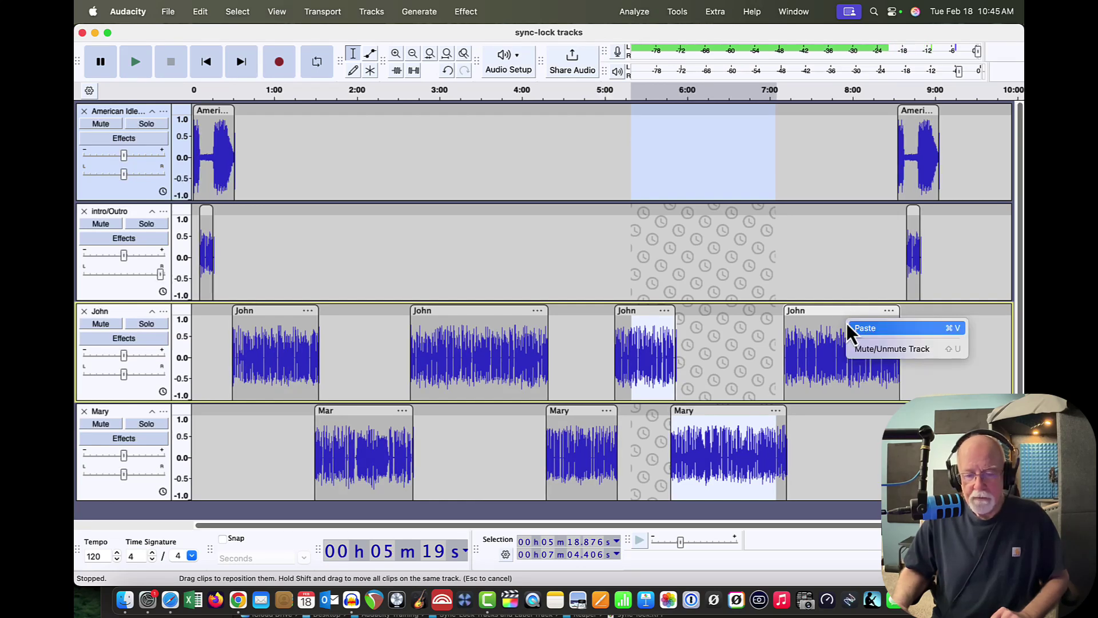
pyautogui.press('Escape')
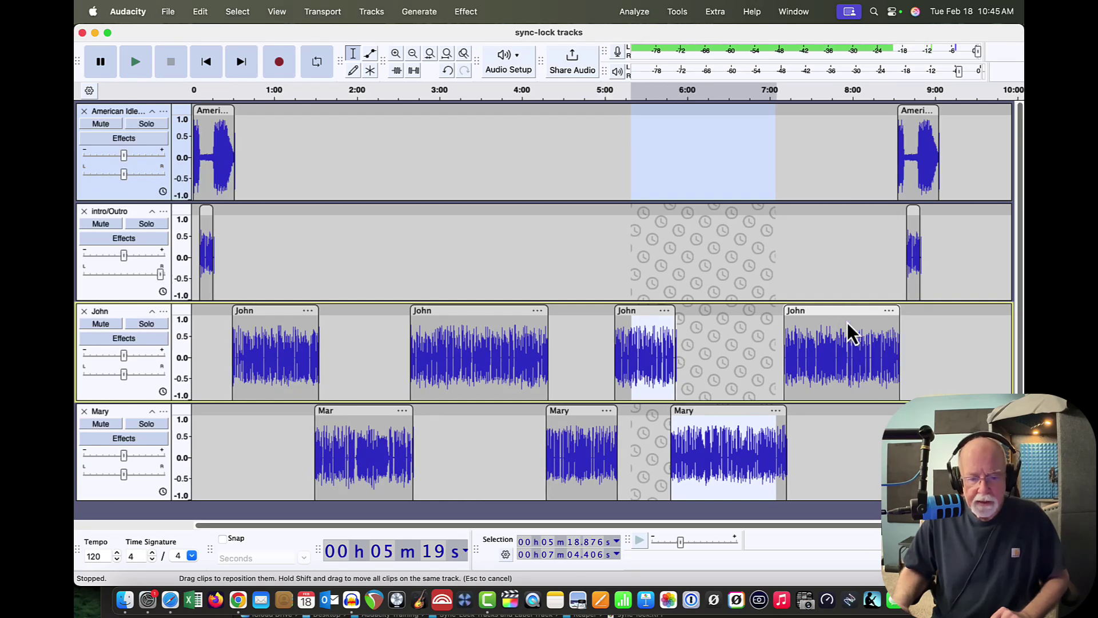
pyautogui.click(517, 342)
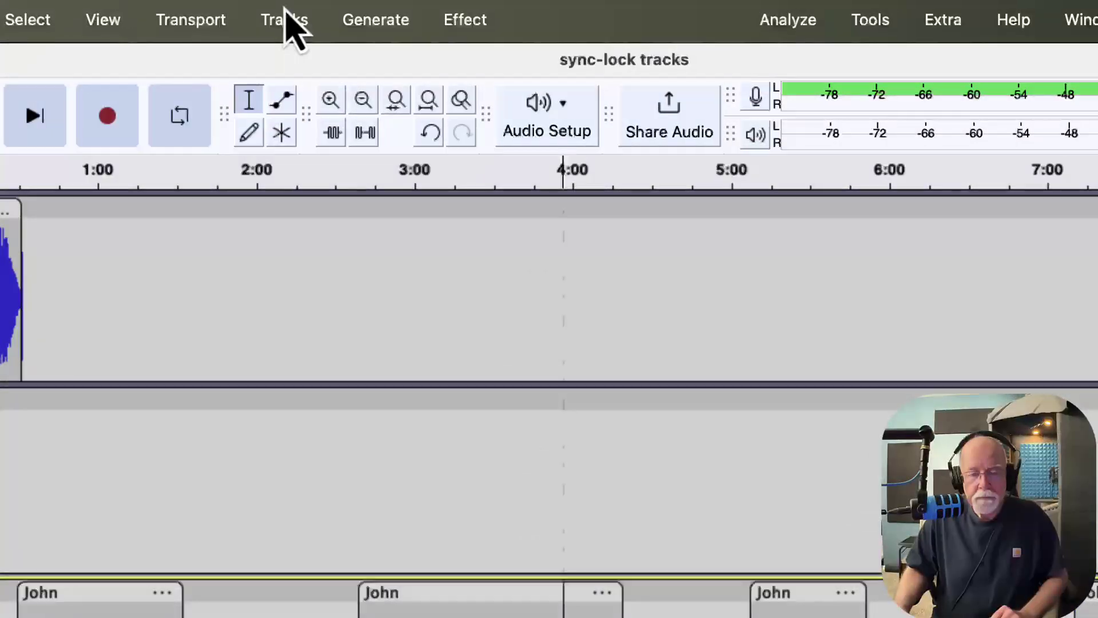
# - Add a new empty label track, Labels 1, via Tracks > Add New > Label Track
pyautogui.click(372, 11)
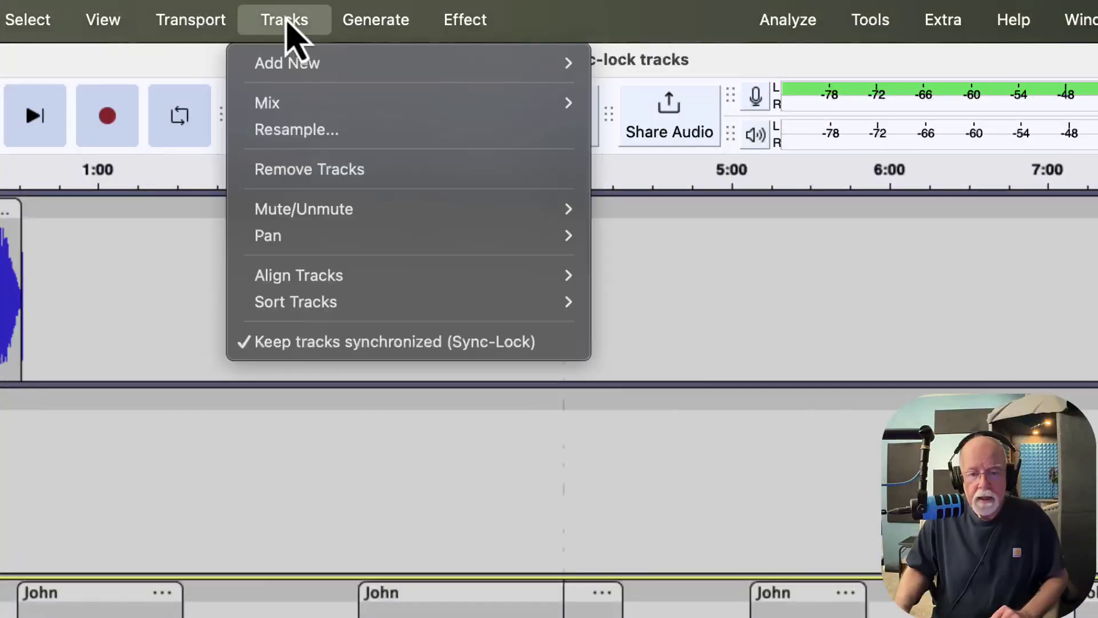
pyautogui.moveTo(301, 60)
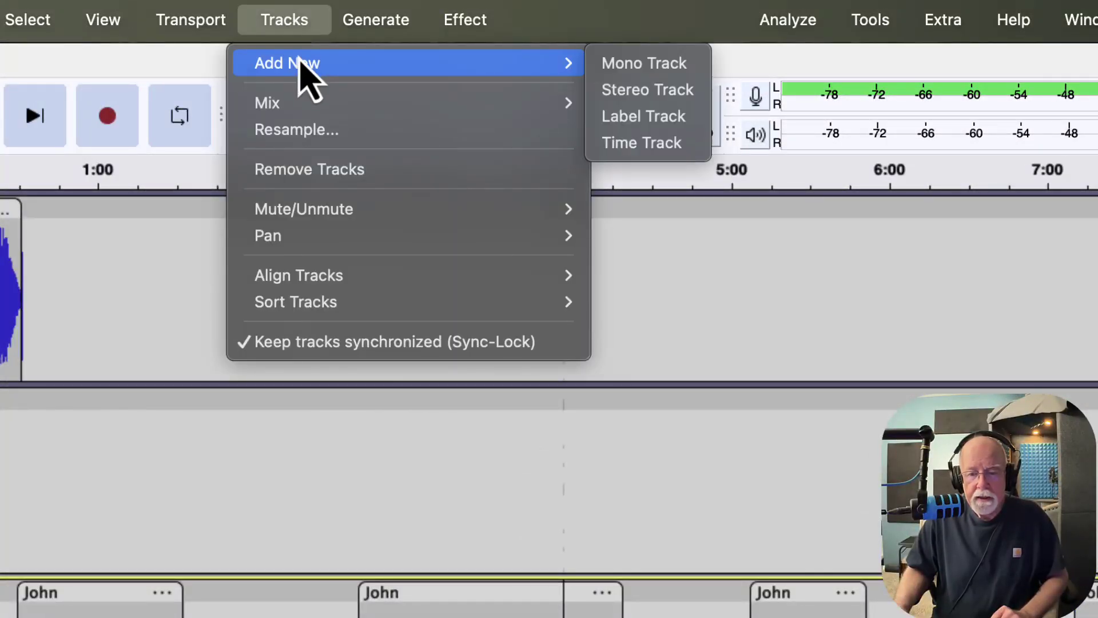
pyautogui.click(635, 117)
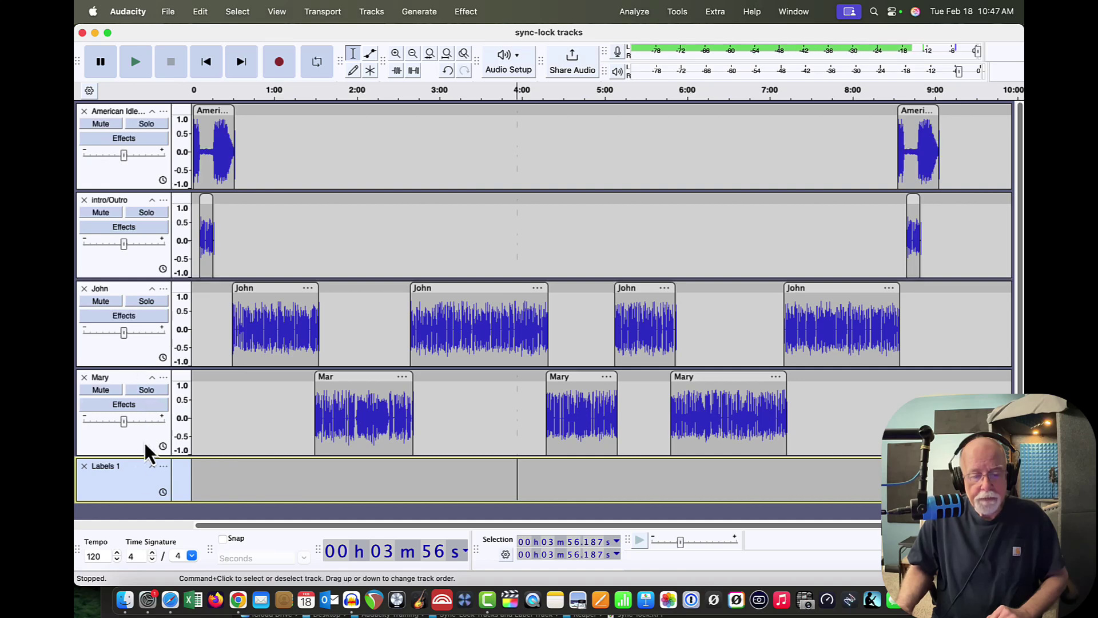
# - Move Labels 1 up so it sits between the intro/Outro music and the John track
pyautogui.click(133, 475)
pyautogui.moveTo(133, 472); pyautogui.dragTo(142, 287)
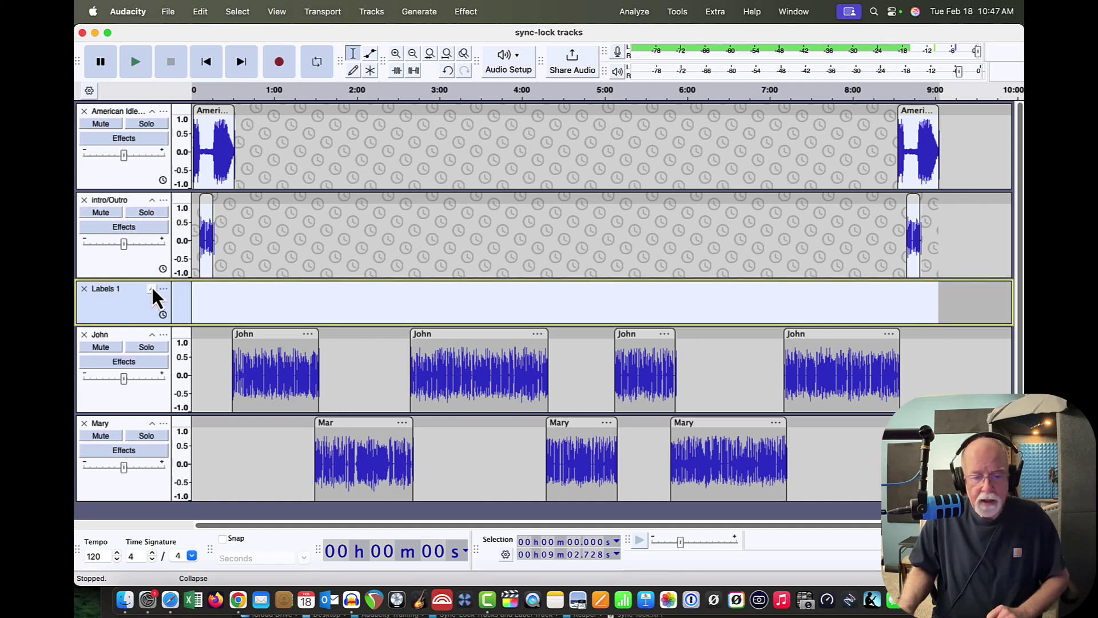
# - Collapse Labels 1, return the intro music clip to the start, and place the outro at about 8:20
pyautogui.click(152, 288)
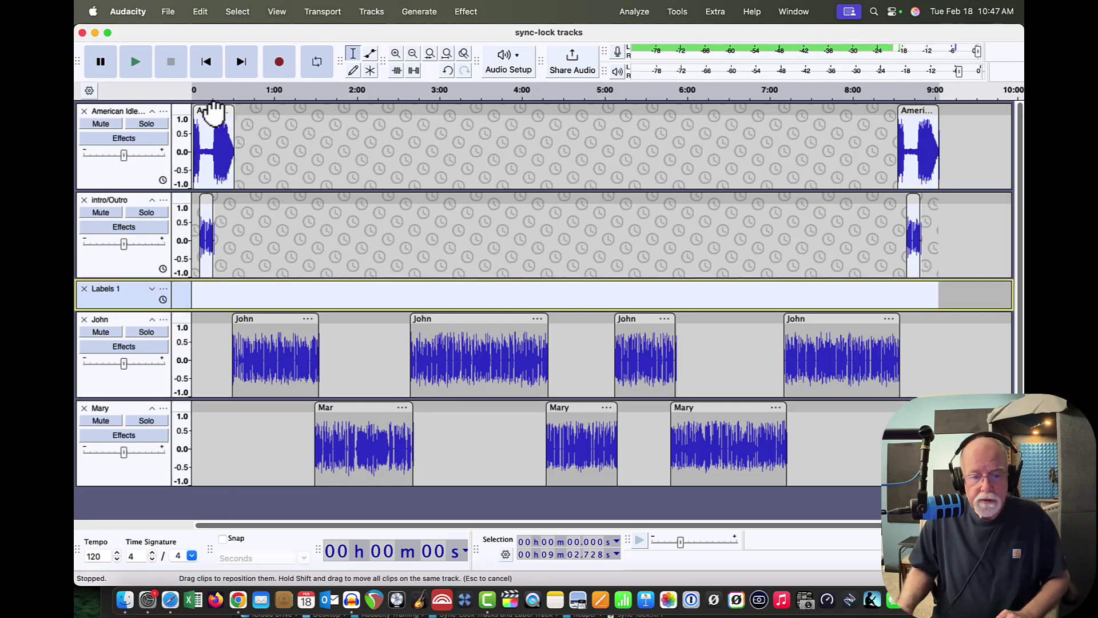
pyautogui.moveTo(214, 109); pyautogui.dragTo(455, 135)
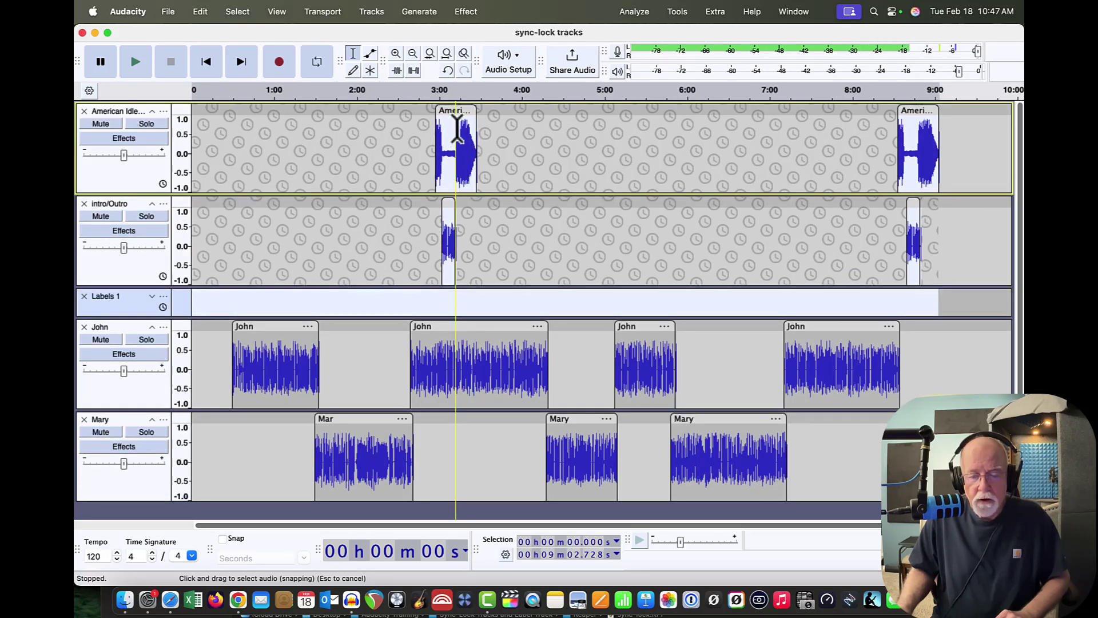
pyautogui.click(452, 111)
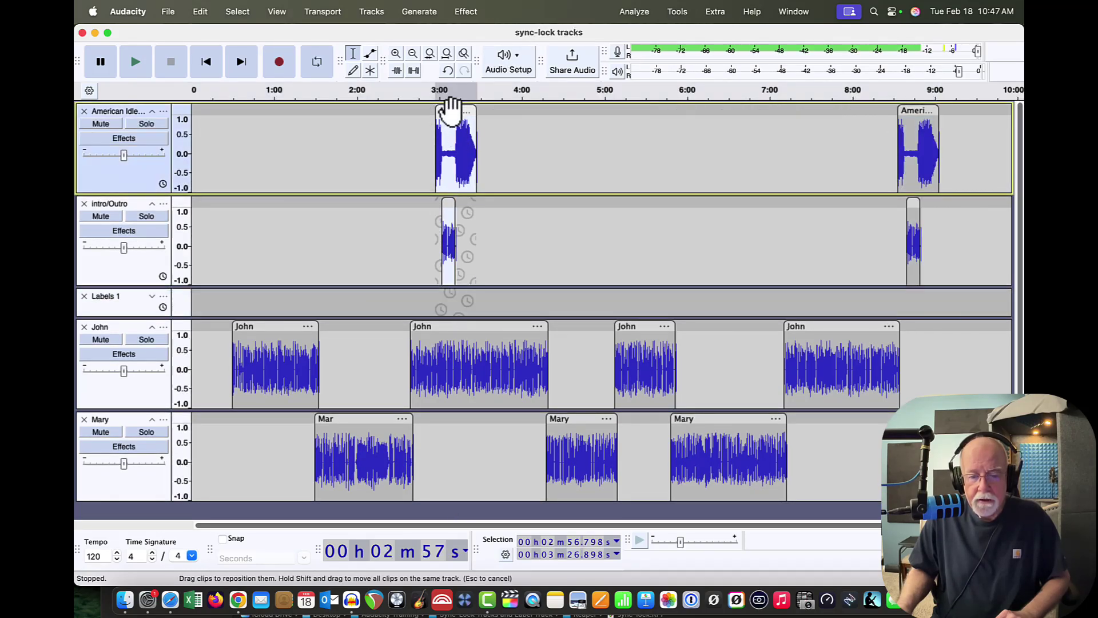
pyautogui.moveTo(451, 111); pyautogui.dragTo(206, 117)
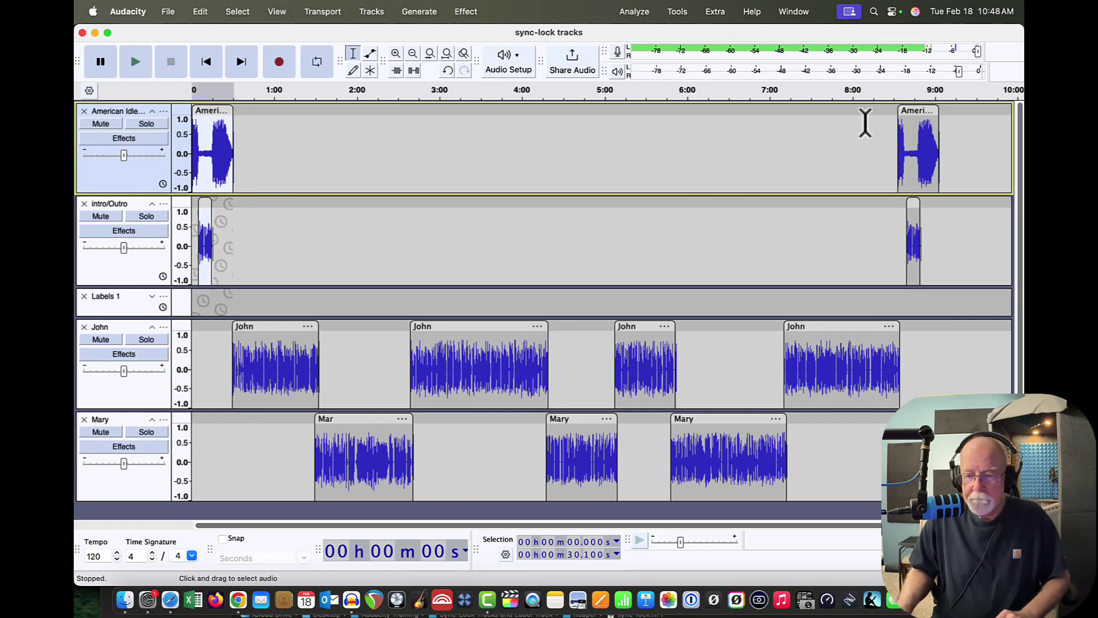
pyautogui.moveTo(912, 110); pyautogui.dragTo(854, 132)
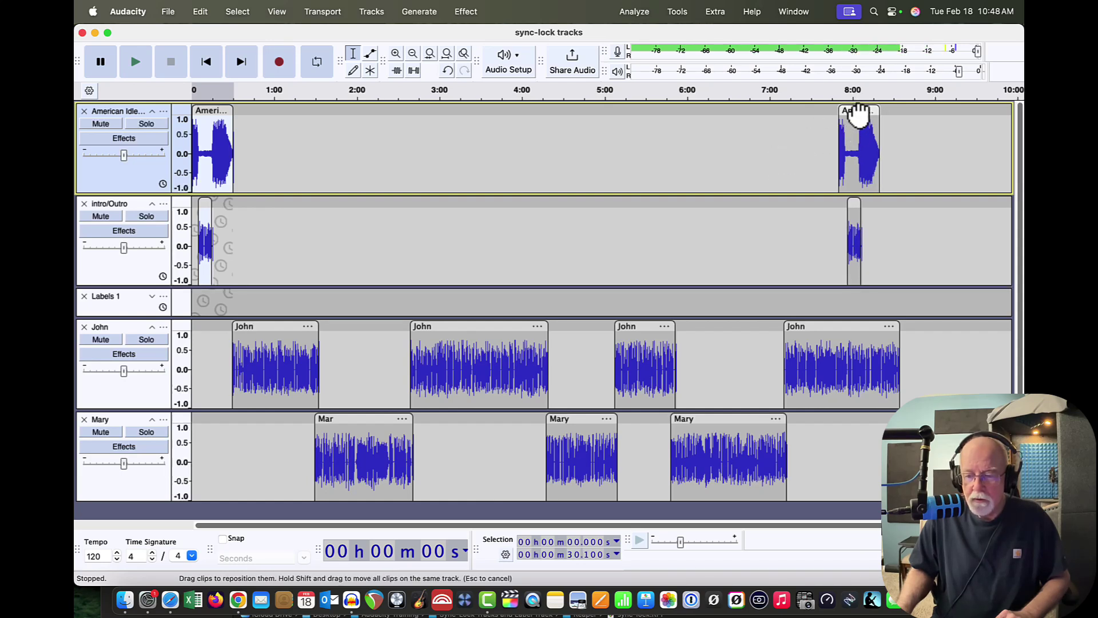
pyautogui.moveTo(856, 111); pyautogui.dragTo(915, 113)
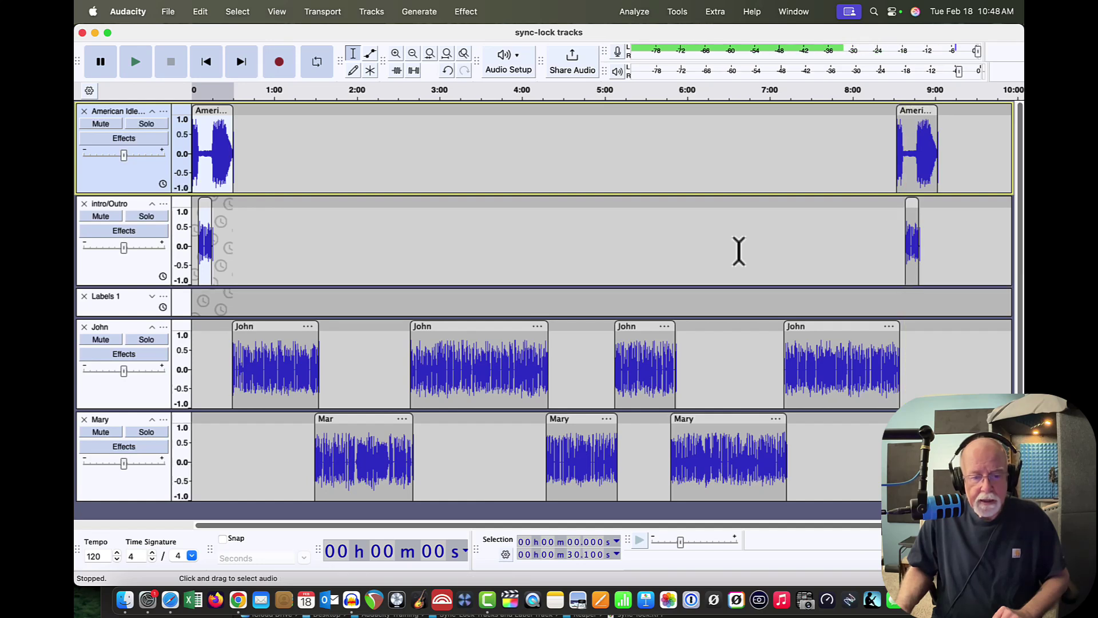
# - Drag John's first clip slightly earlier to about 0:27, with Mary's clips following
pyautogui.click(282, 327)
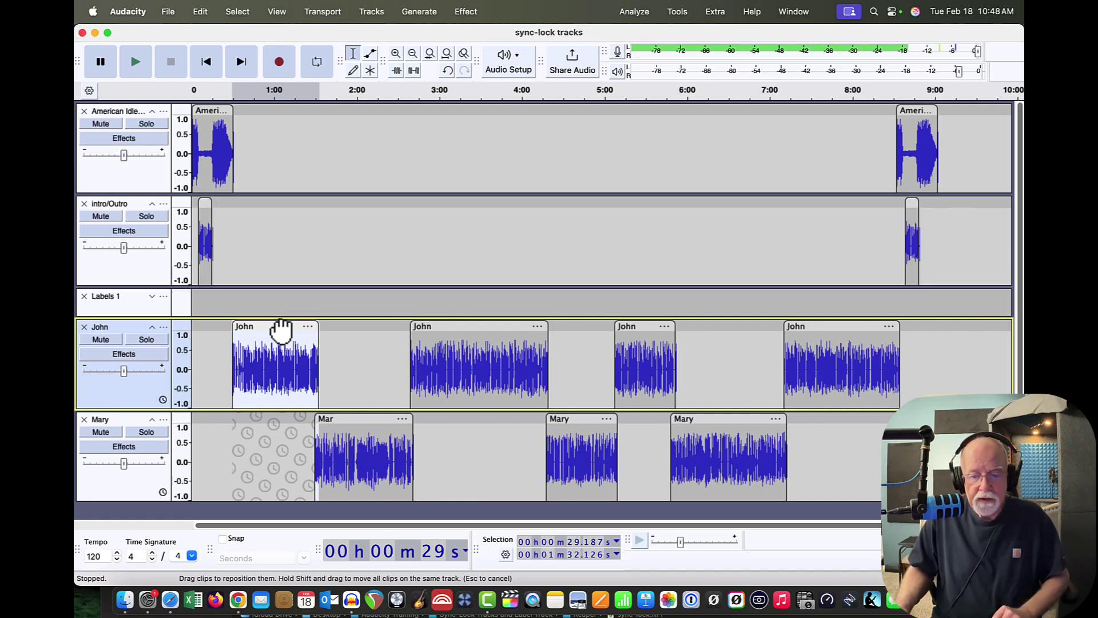
pyautogui.moveTo(282, 328)
pyautogui.mouseDown()
pyautogui.moveTo(383, 331)
pyautogui.moveTo(248, 333)
pyautogui.moveTo(356, 328)
pyautogui.moveTo(277, 330)
pyautogui.mouseUp()
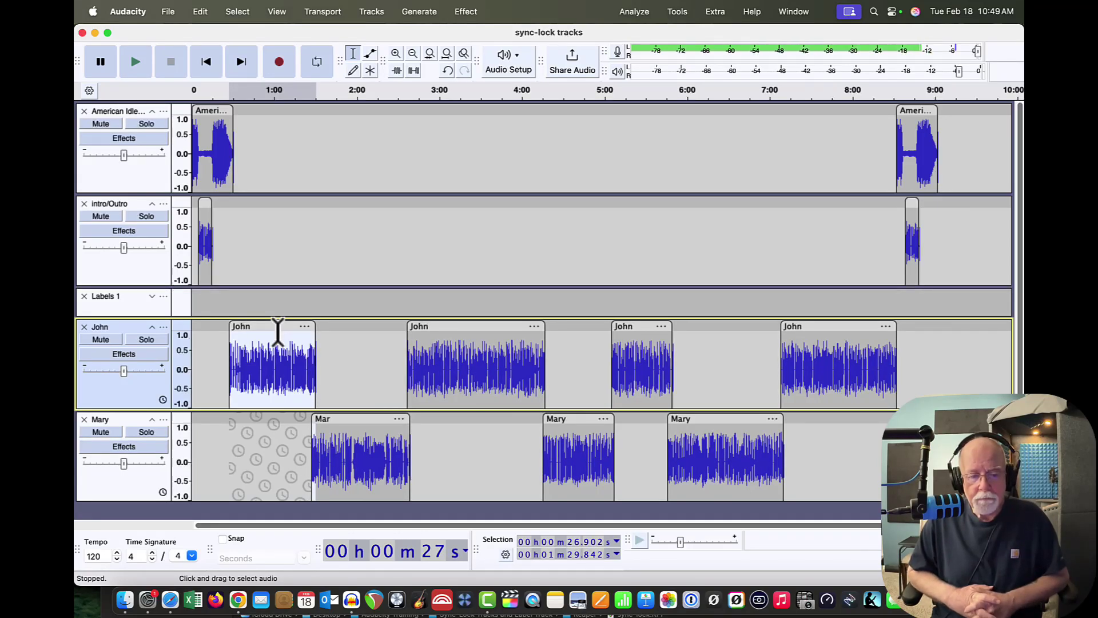